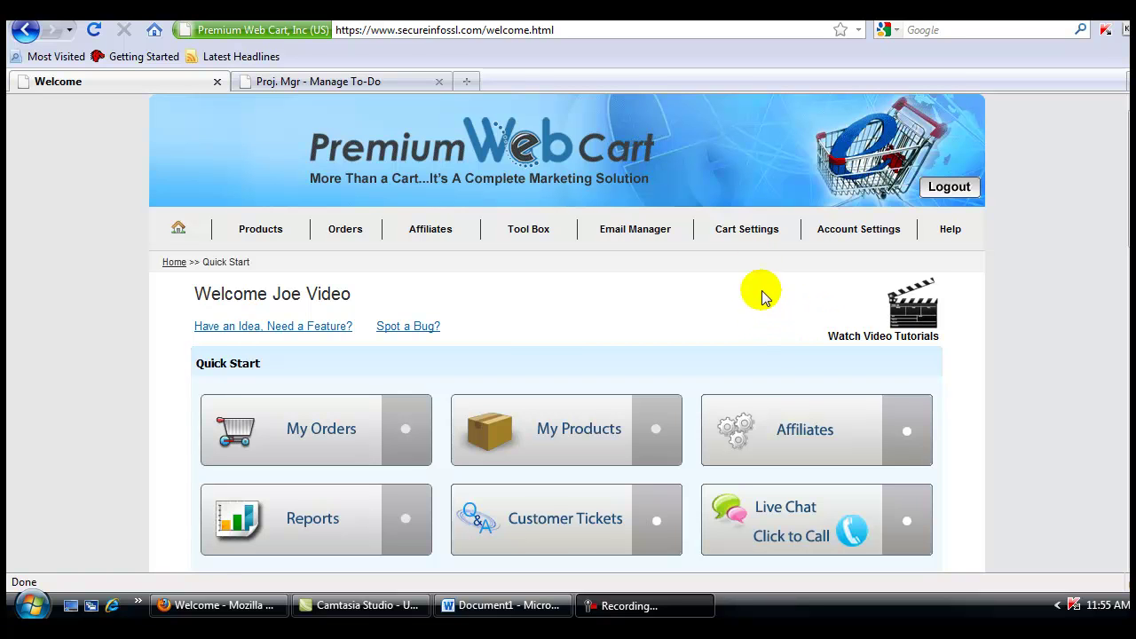
# Go to Cart Settings > Gateway Setup, Real Time Gateway tab, and select Authorize.Net
pyautogui.click(750, 233)
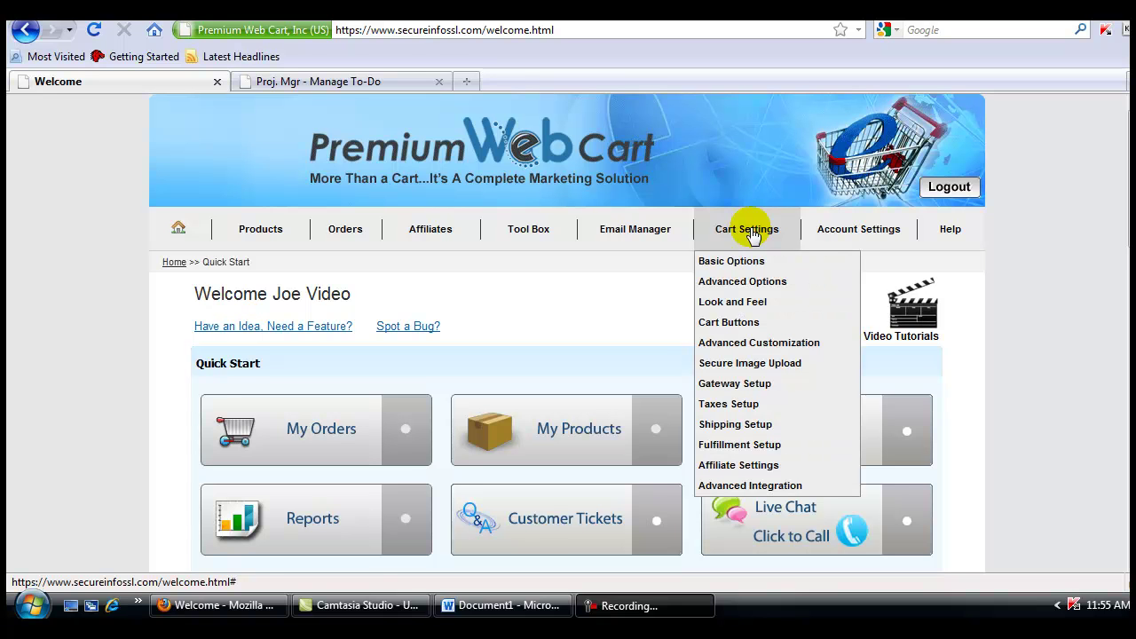
pyautogui.click(728, 387)
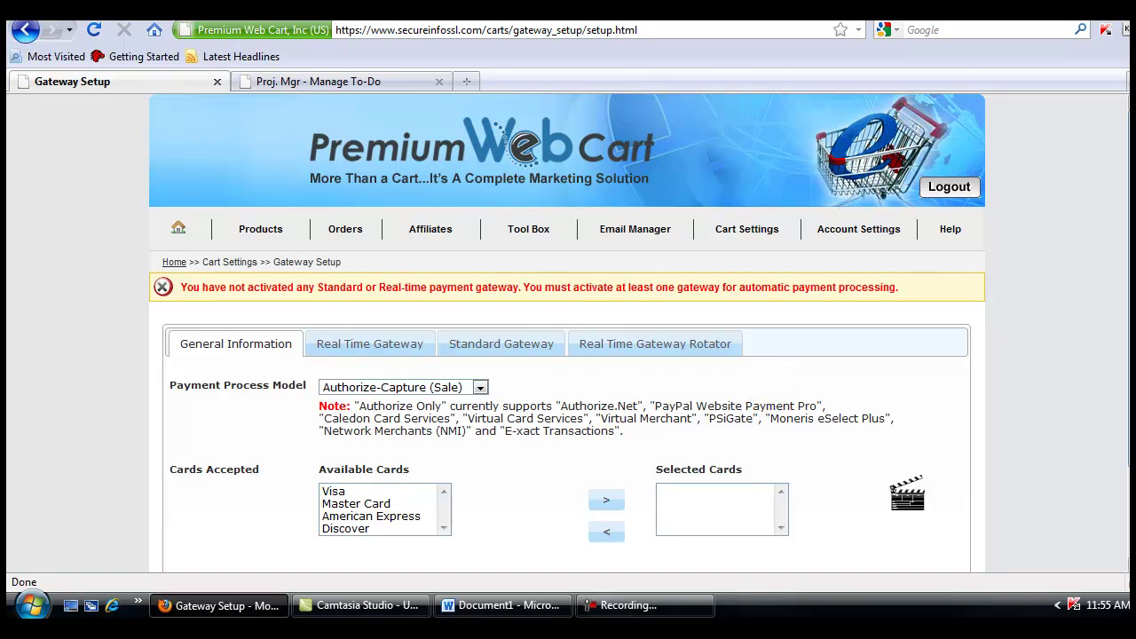
pyautogui.scroll(-2, 1116, 347)
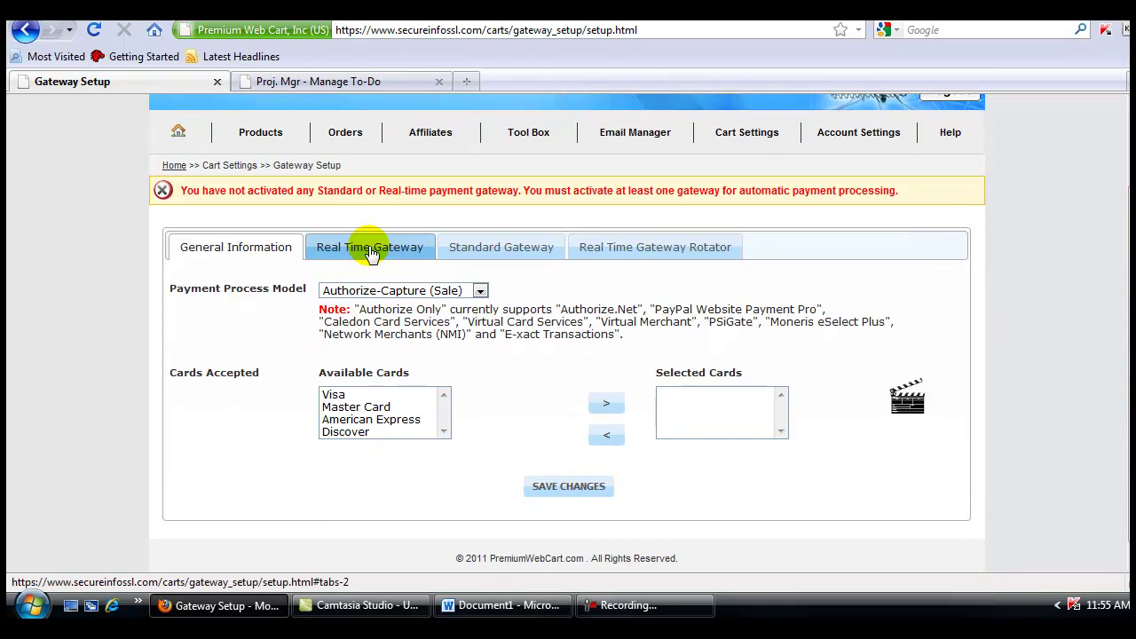
pyautogui.click(371, 250)
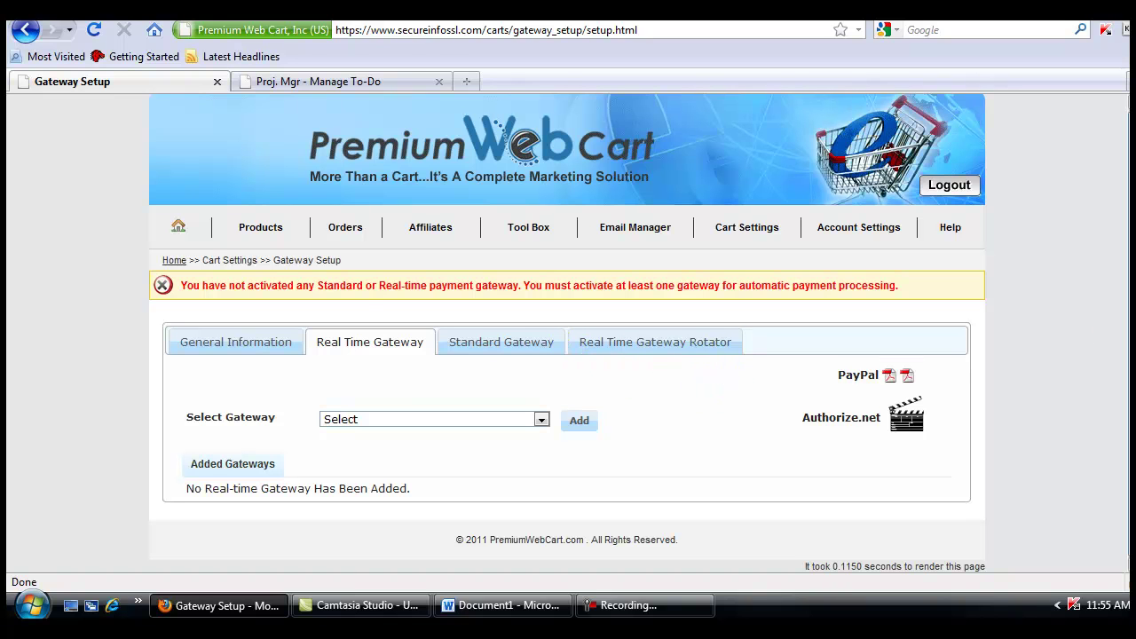
pyautogui.click(541, 420)
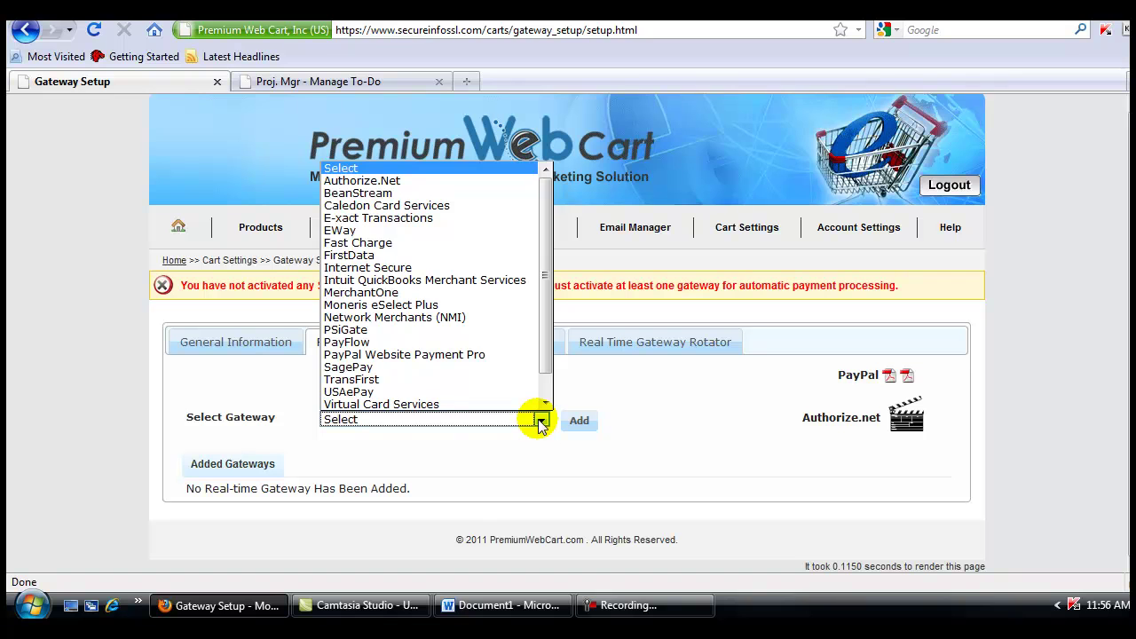
pyautogui.click(367, 180)
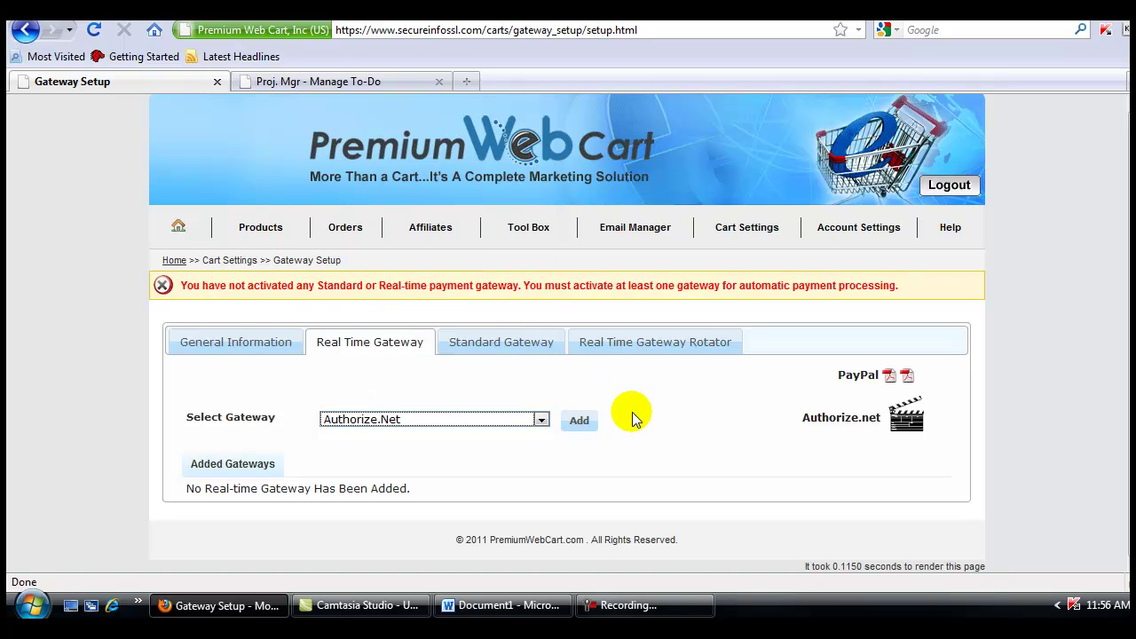
# Add Authorize.Net and fill in its API Login Key and Transaction Key
pyautogui.click(578, 422)
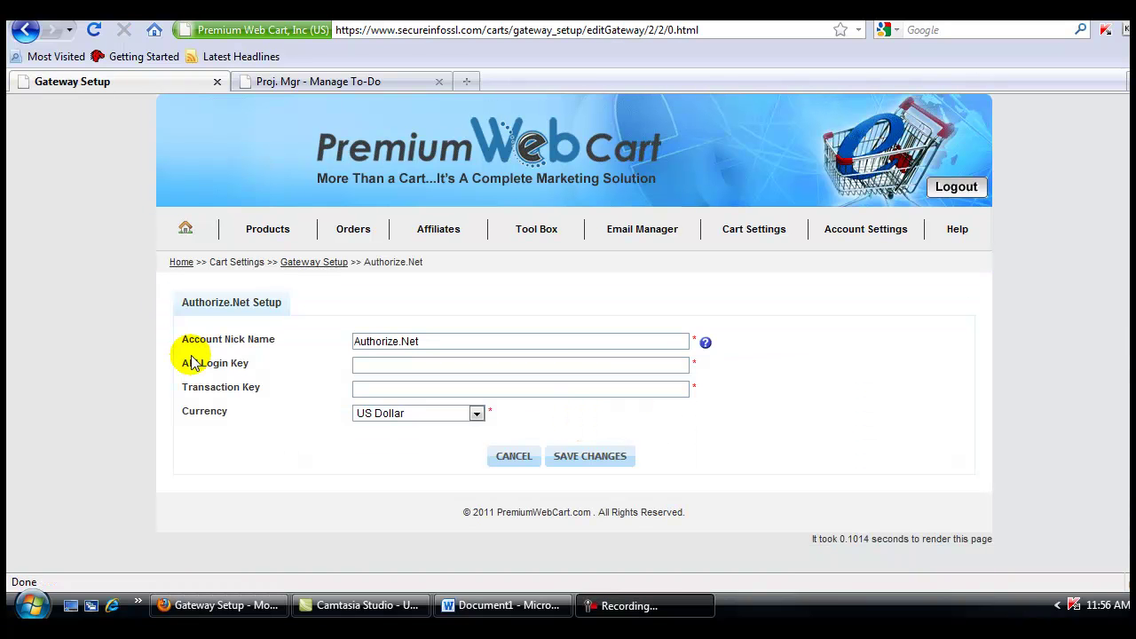
pyautogui.moveTo(174, 352)
pyautogui.mouseDown()
pyautogui.moveTo(223, 394)
pyautogui.moveTo(282, 398)
pyautogui.mouseUp()
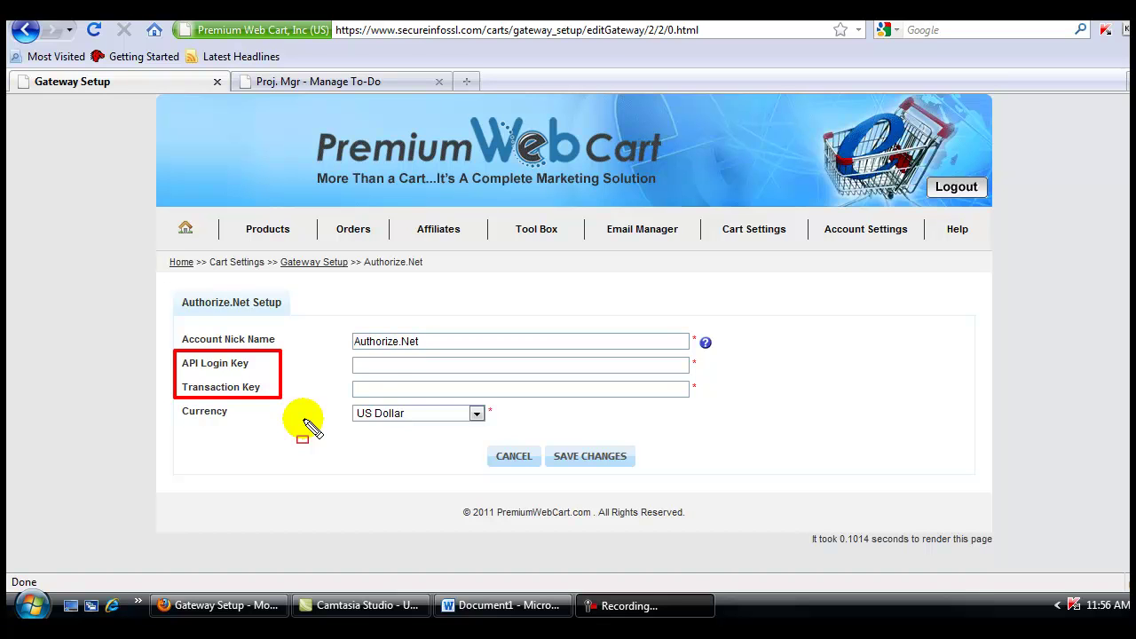
pyautogui.press('Escape')
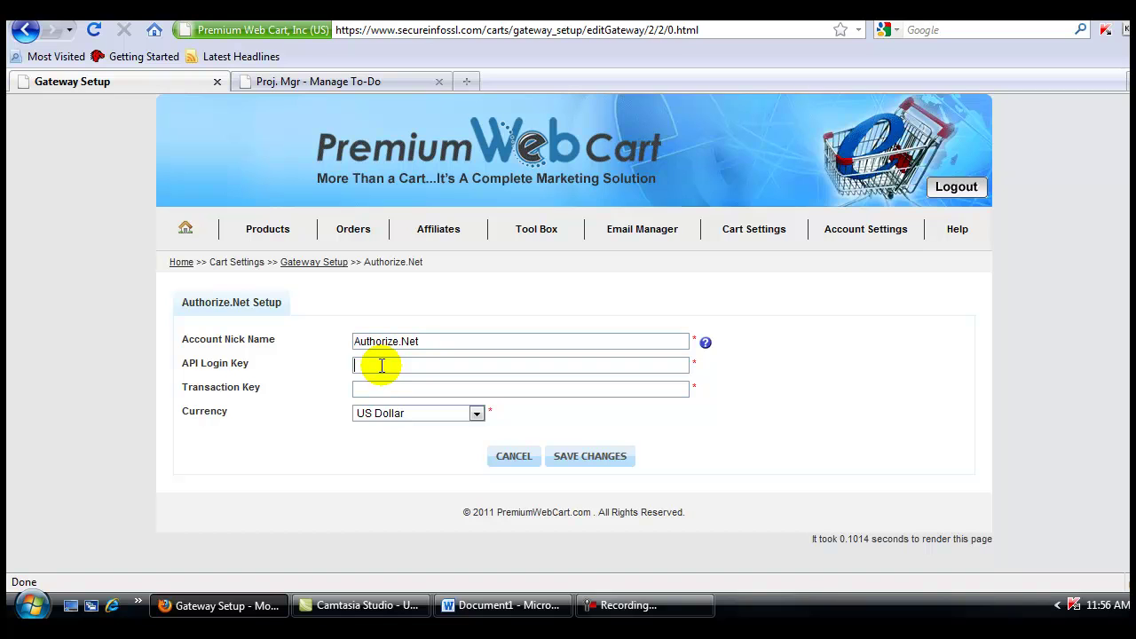
pyautogui.click(382, 365)
pyautogui.write('123456')
pyautogui.click(377, 385)
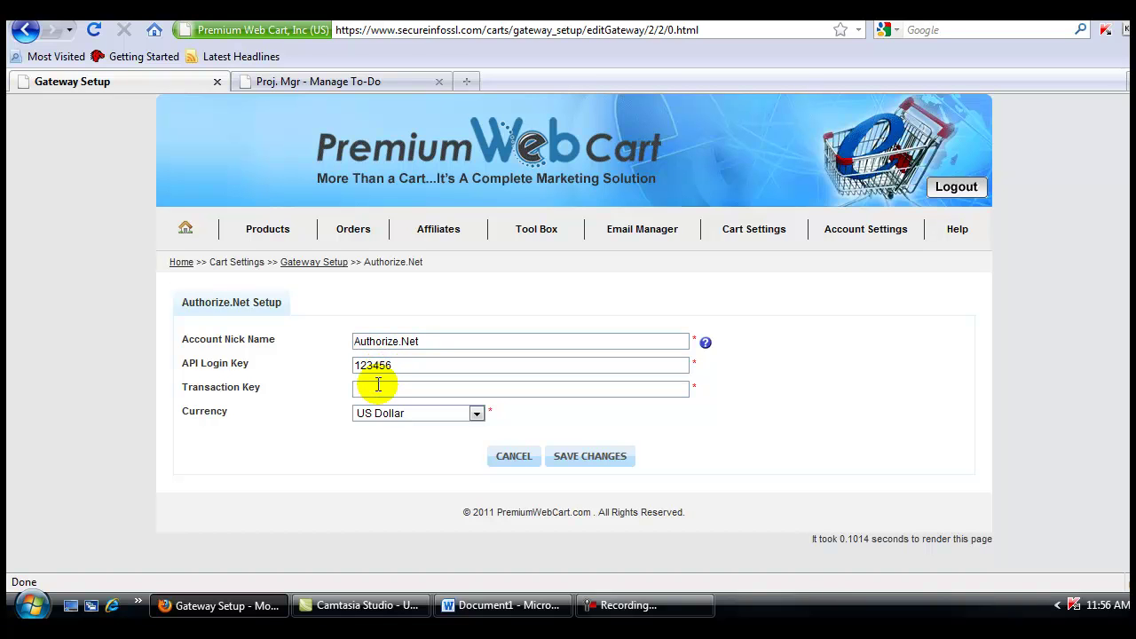
pyautogui.write('555667888')
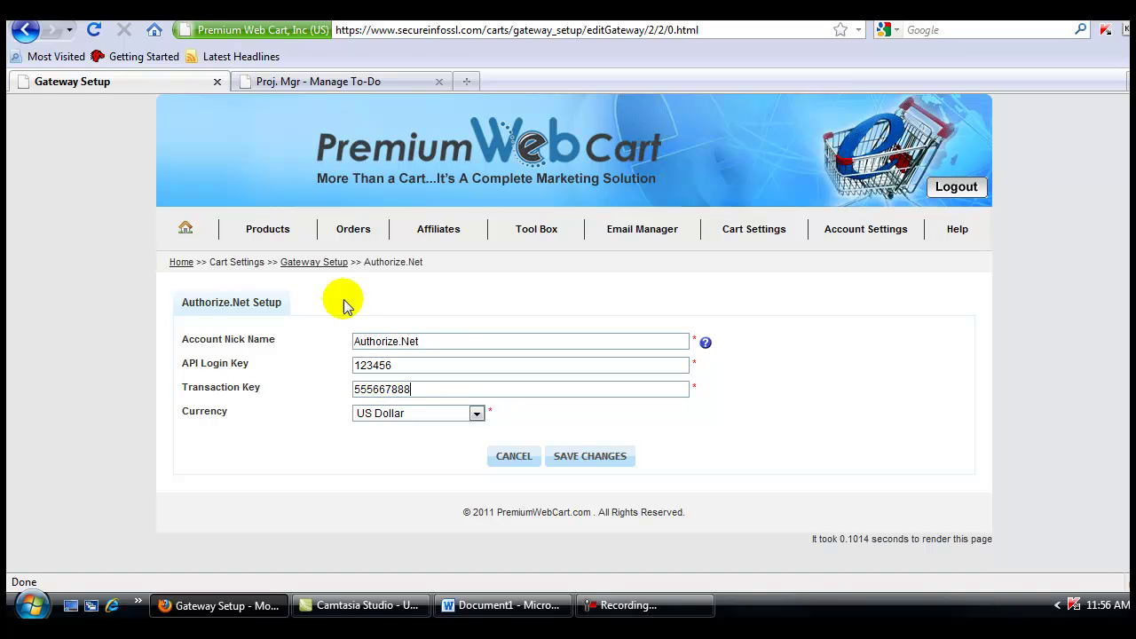
# Save the Authorize.Net setup with its entered credentials
pyautogui.click(614, 457)
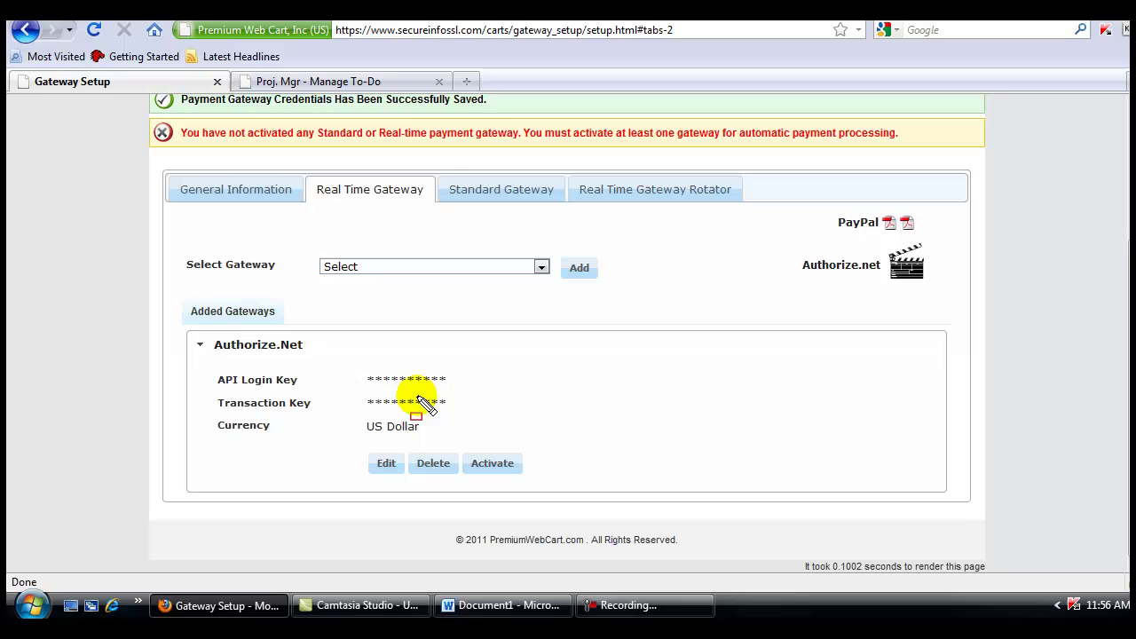
pyautogui.moveTo(344, 366)
pyautogui.mouseDown()
pyautogui.moveTo(379, 393)
pyautogui.moveTo(463, 409)
pyautogui.mouseUp()
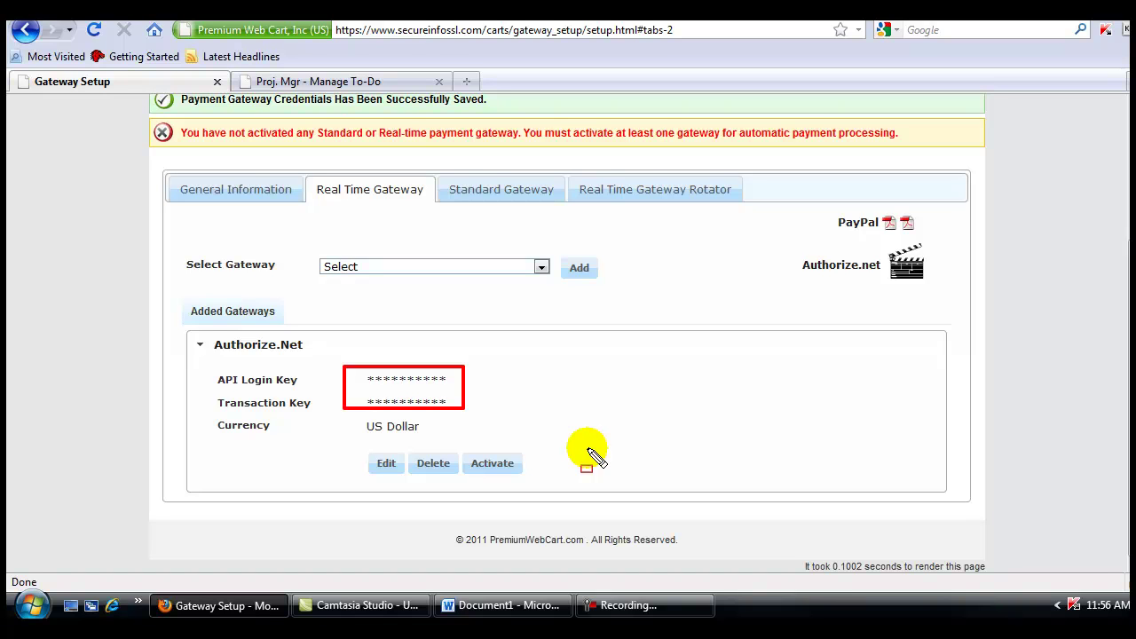
pyautogui.press('Escape')
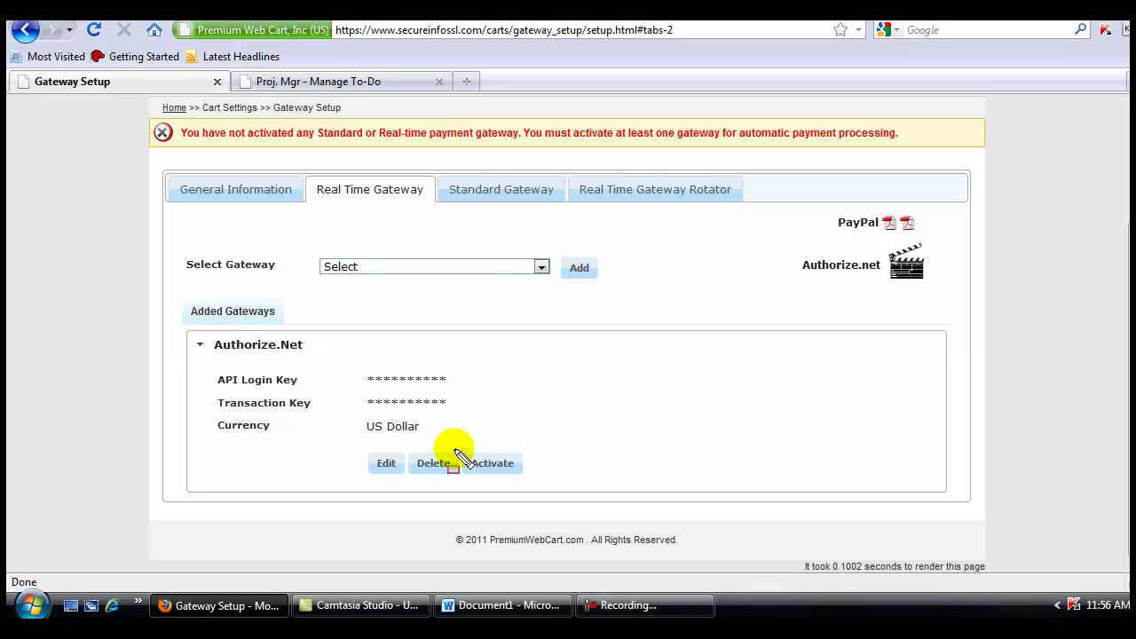
pyautogui.moveTo(454, 446); pyautogui.dragTo(543, 488)
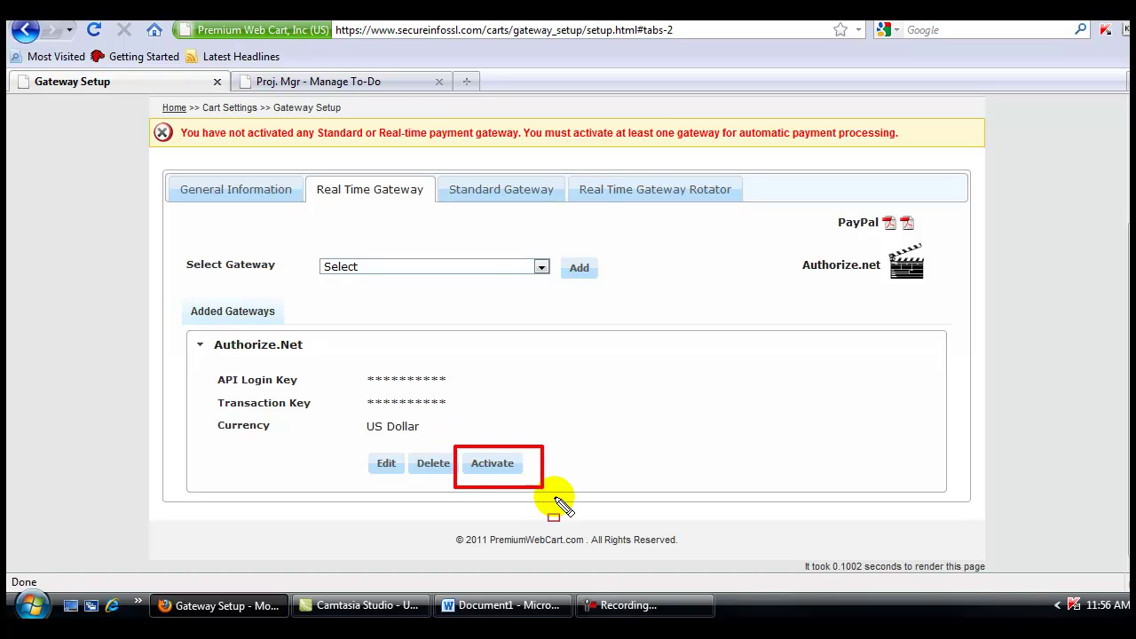
pyautogui.press('Escape')
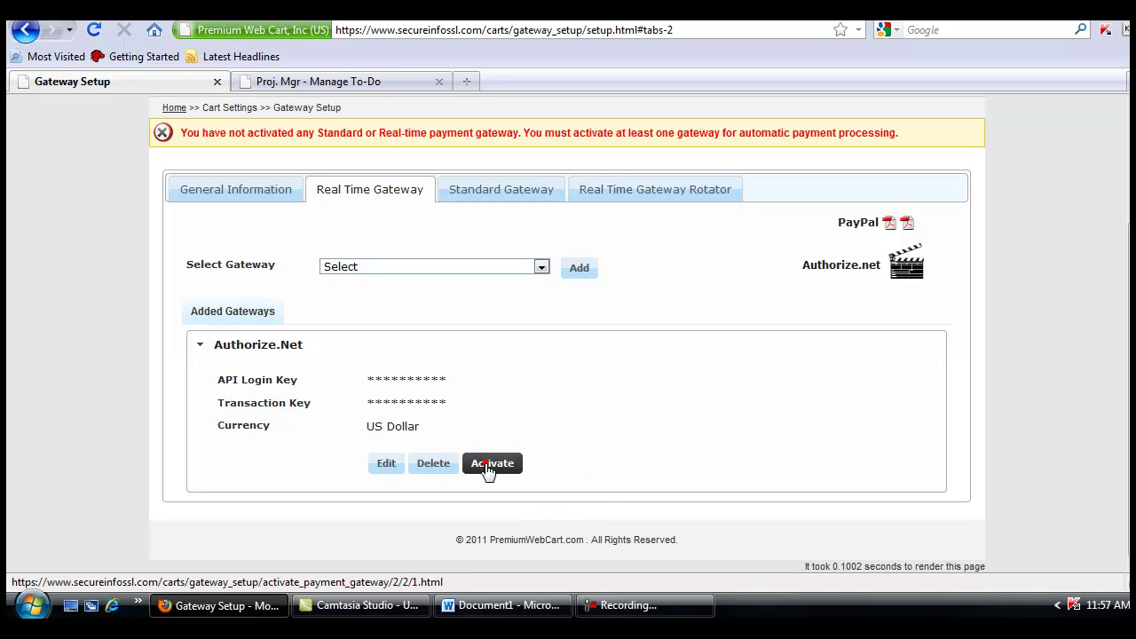
# Activate Authorize.Net so it shows as the Active Gateway
pyautogui.click(482, 462)
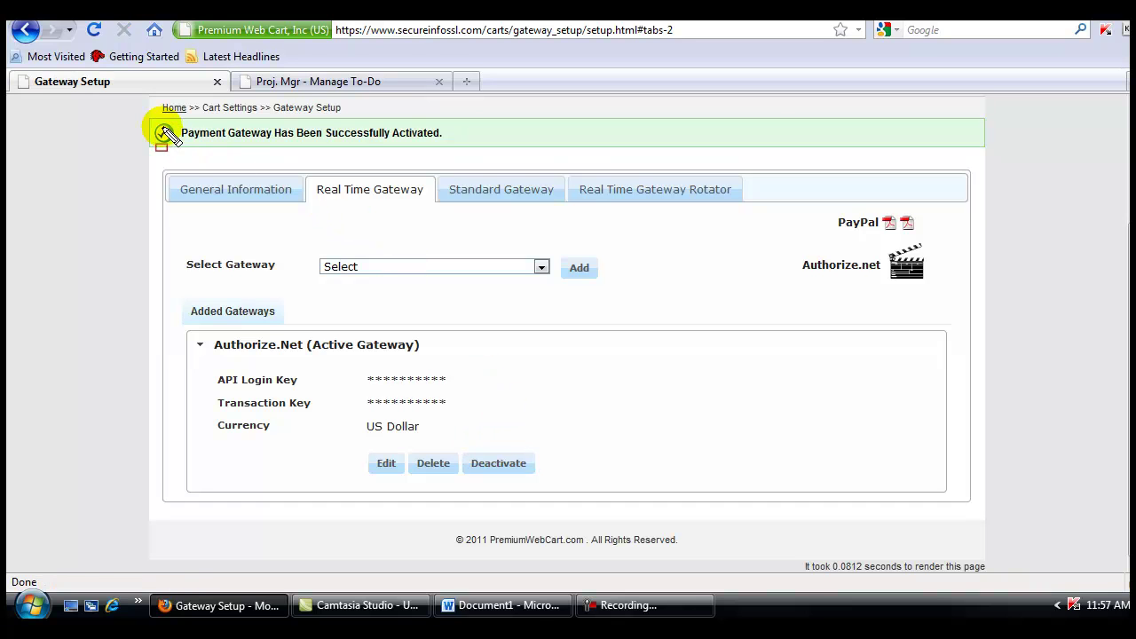
pyautogui.moveTo(180, 133); pyautogui.dragTo(453, 151)
pyautogui.press('Escape')
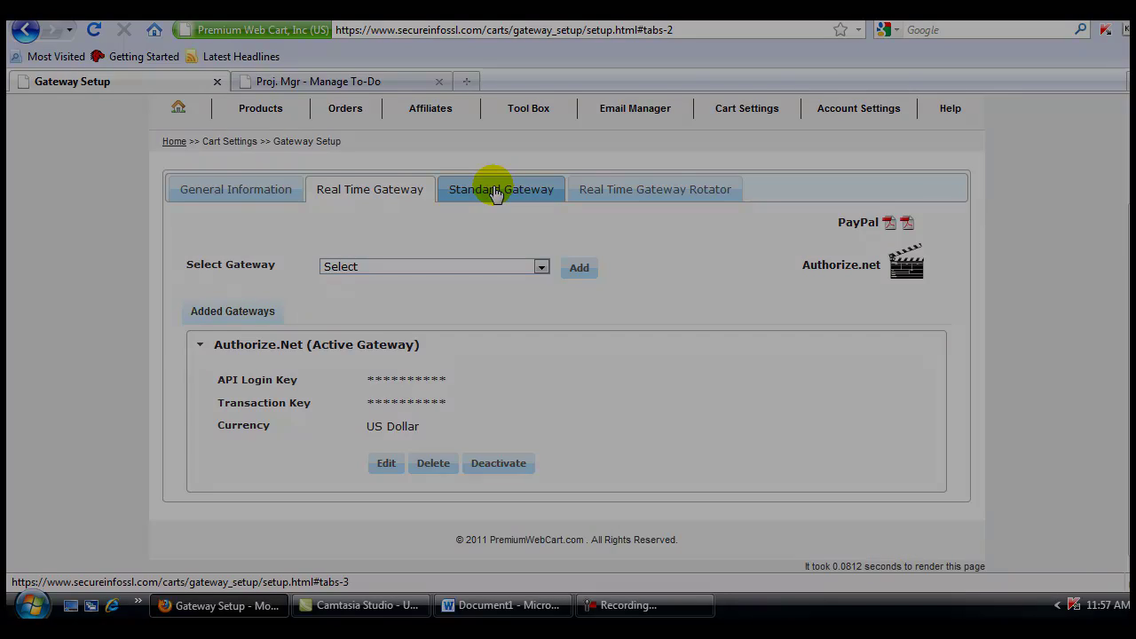
# Add PayPal Website Standard on the Standard Gateway tab
pyautogui.click(495, 194)
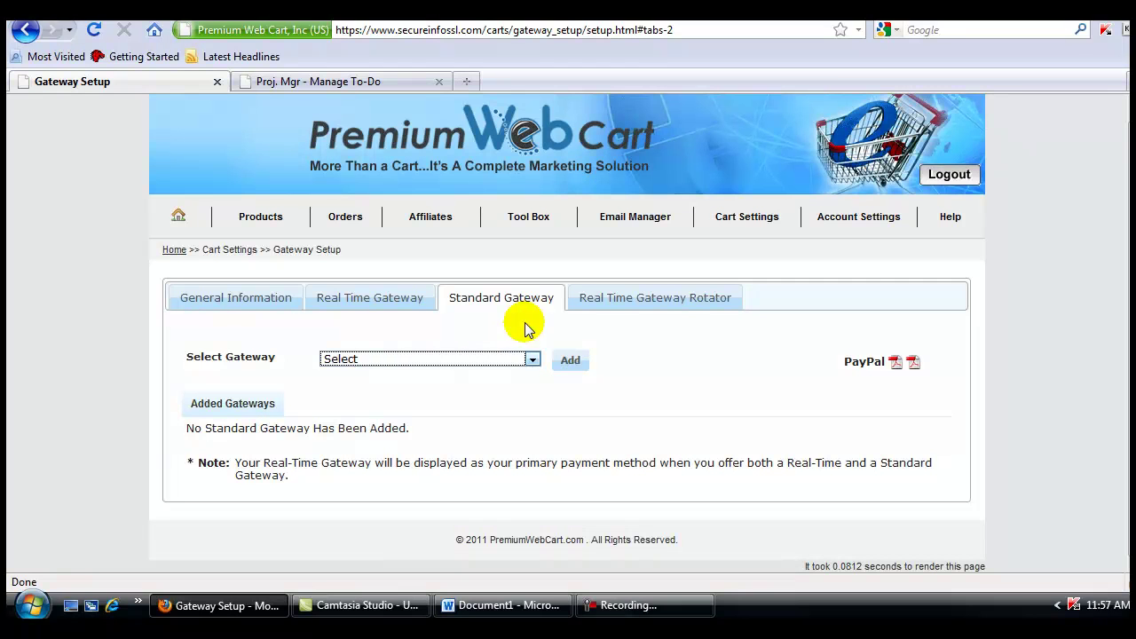
pyautogui.click(532, 360)
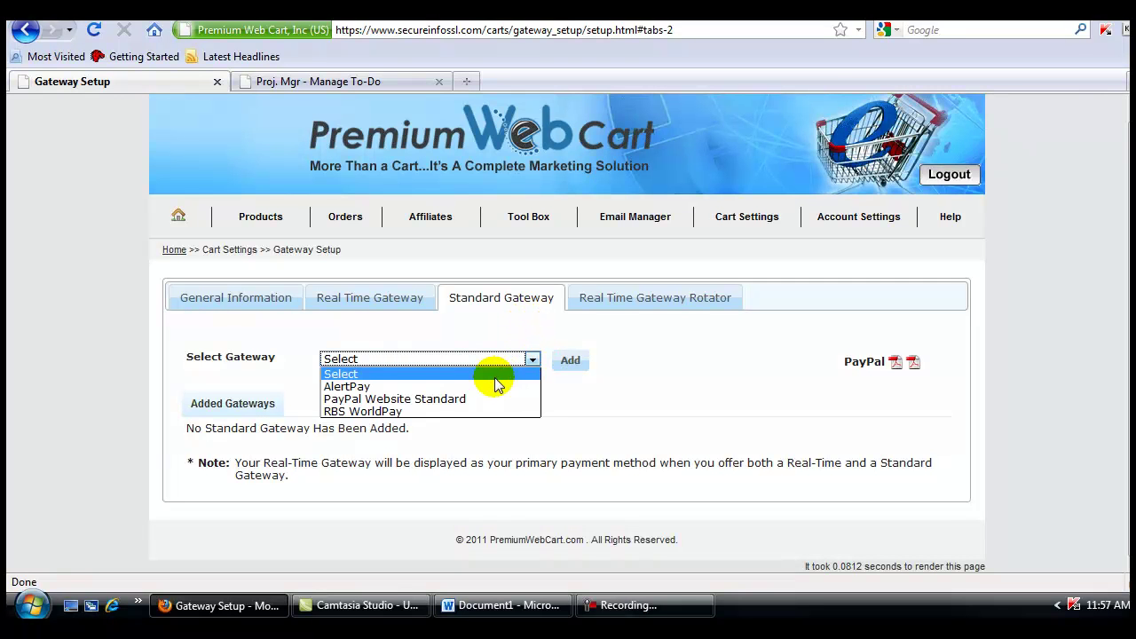
pyautogui.click(466, 402)
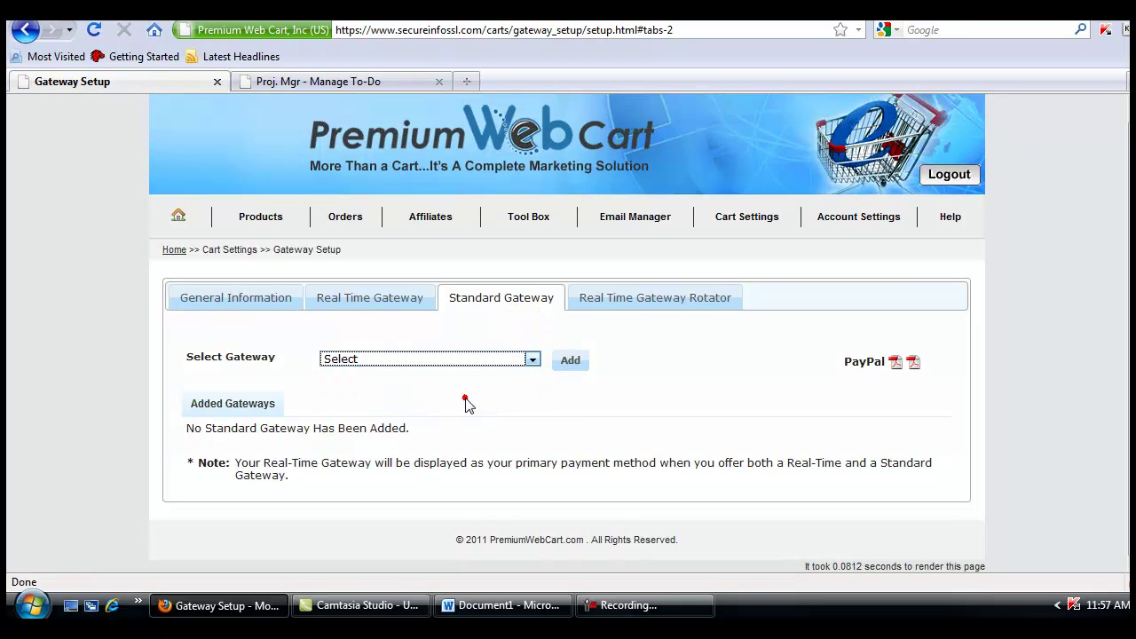
pyautogui.click(575, 364)
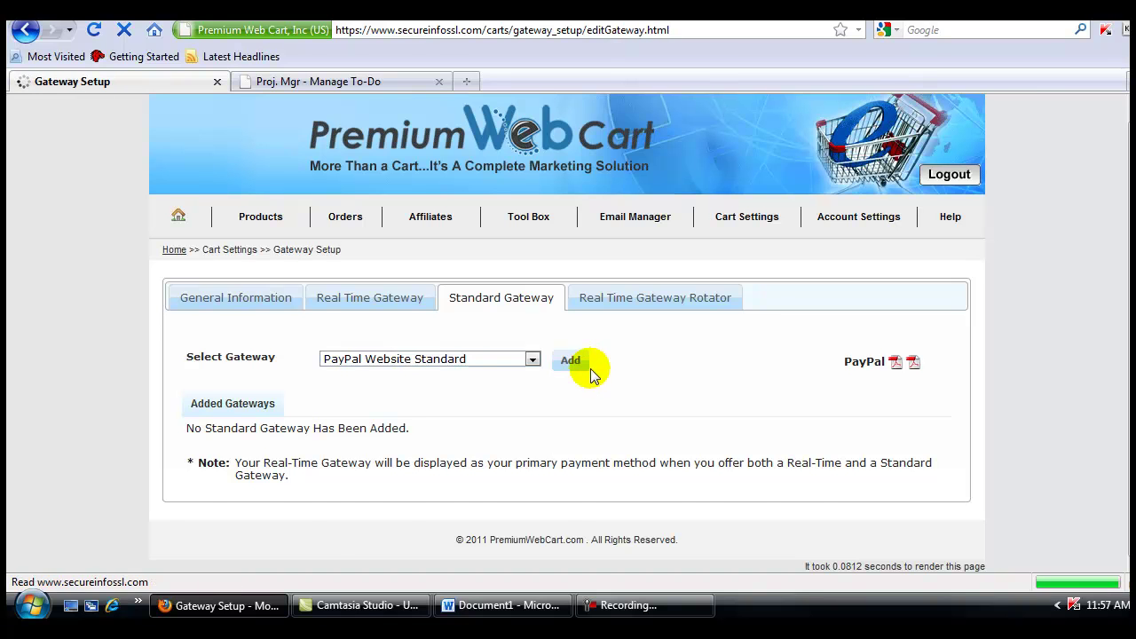
pyautogui.moveTo(158, 394)
pyautogui.mouseDown()
pyautogui.moveTo(254, 444)
pyautogui.moveTo(261, 462)
pyautogui.mouseUp()
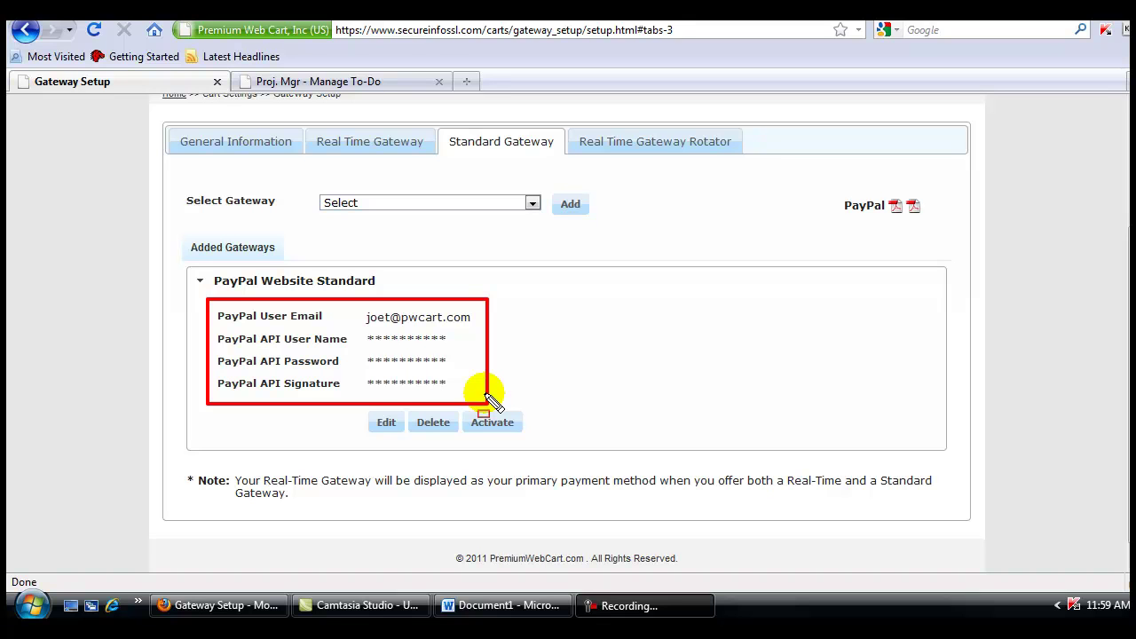
pyautogui.press('Escape')
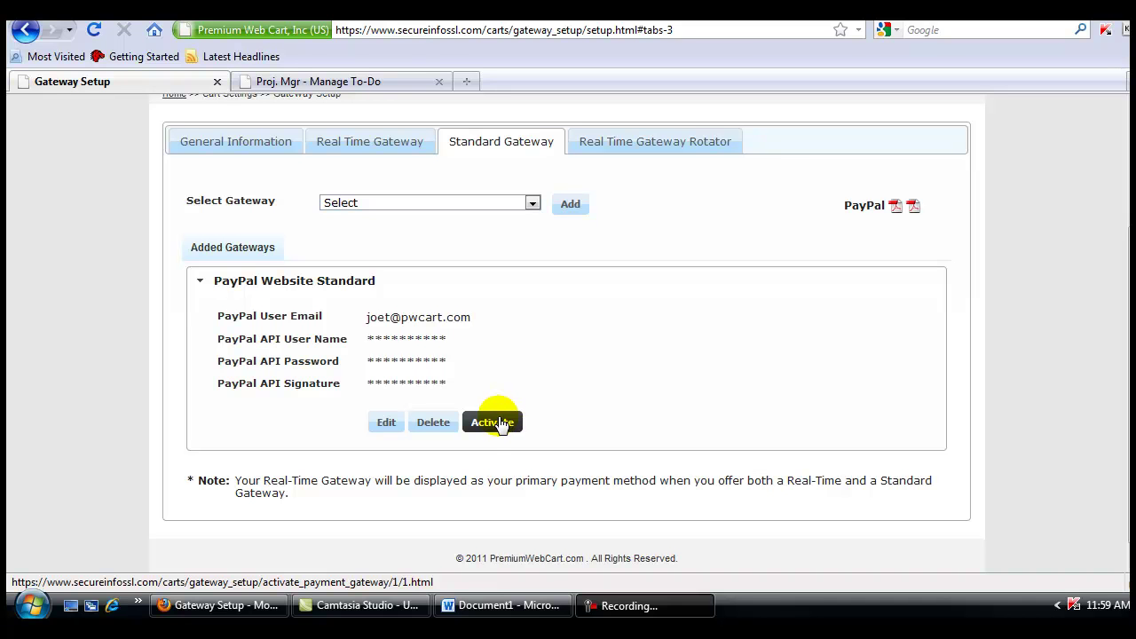
# Activate PayPal Website Standard, confirmed by the successful-activation message
pyautogui.click(500, 424)
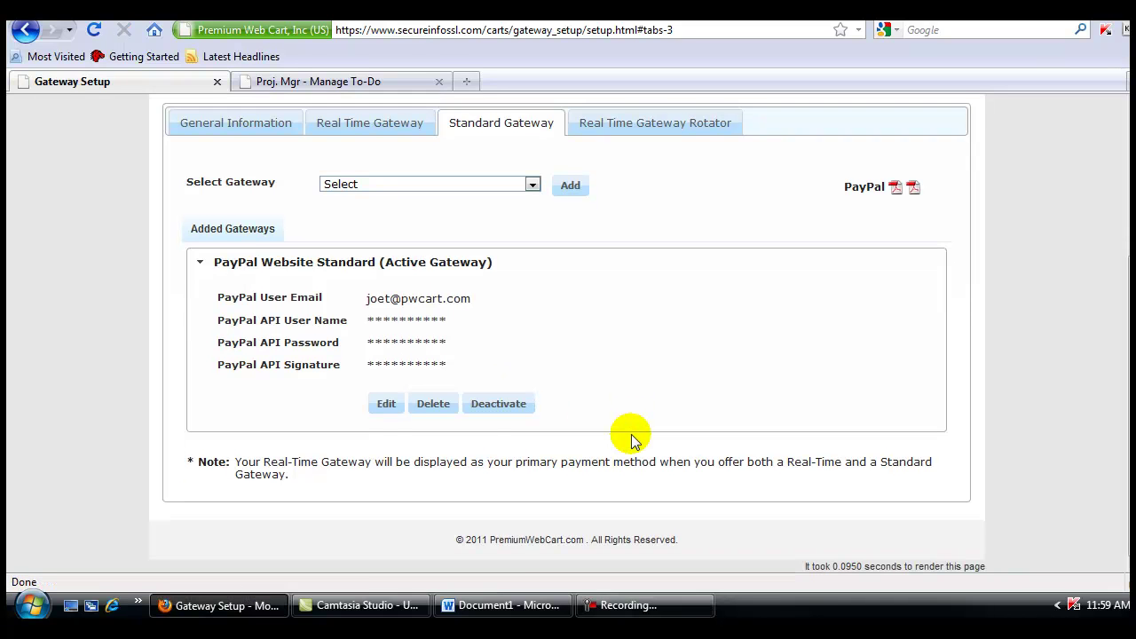
pyautogui.scroll(3, 632, 435)
pyautogui.moveTo(138, 214); pyautogui.dragTo(463, 260)
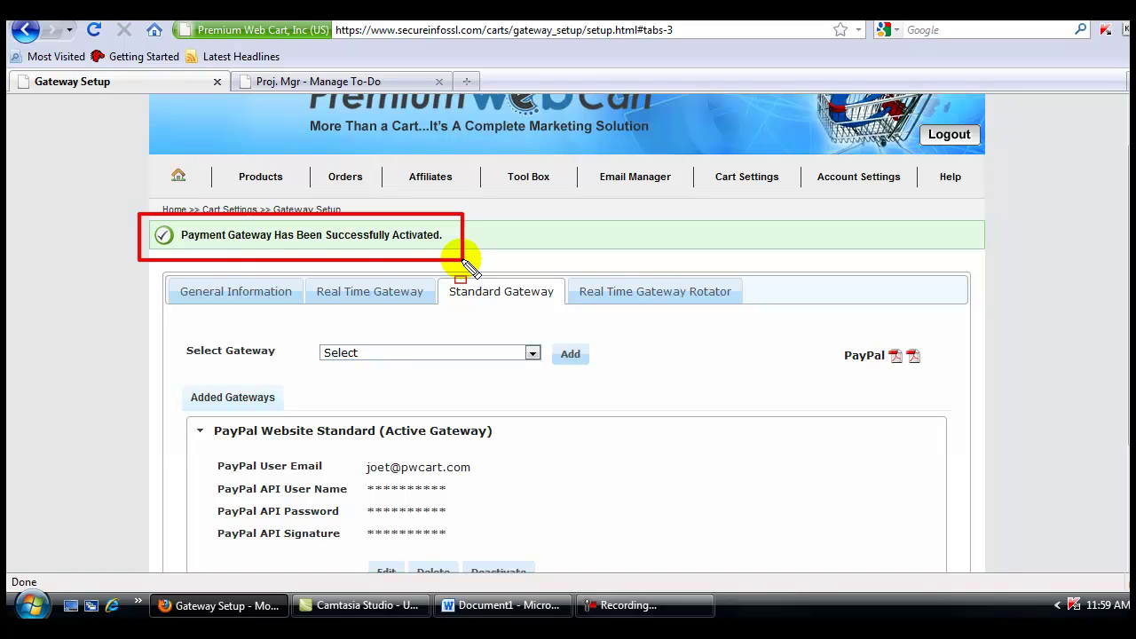
pyautogui.press('Escape')
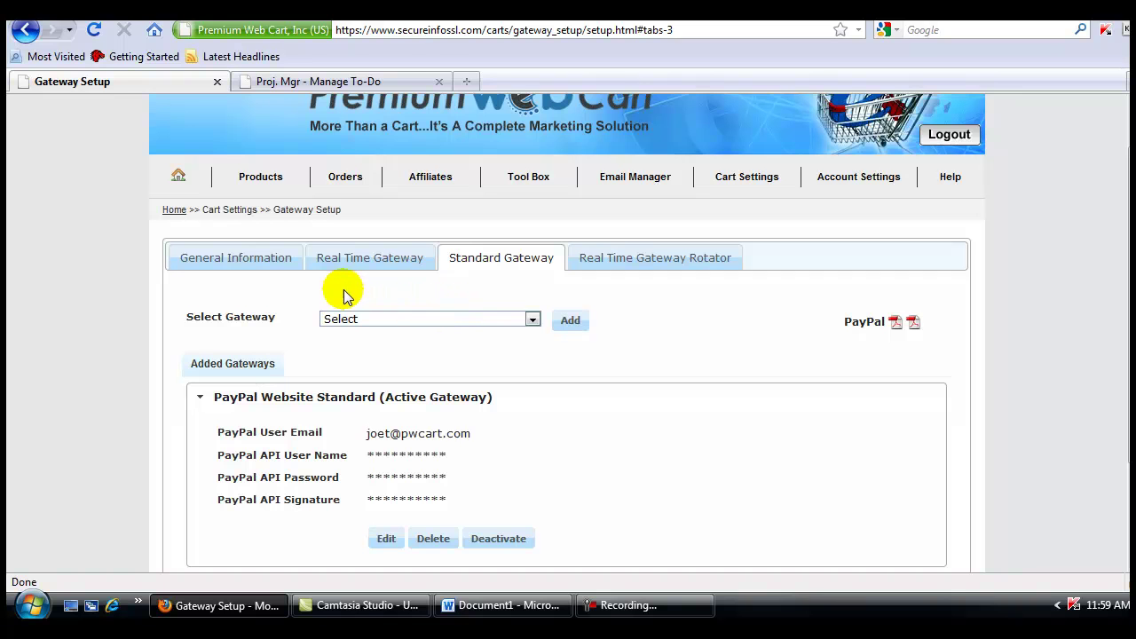
# In General Information, move Visa from Available Cards to Selected Cards
pyautogui.click(241, 259)
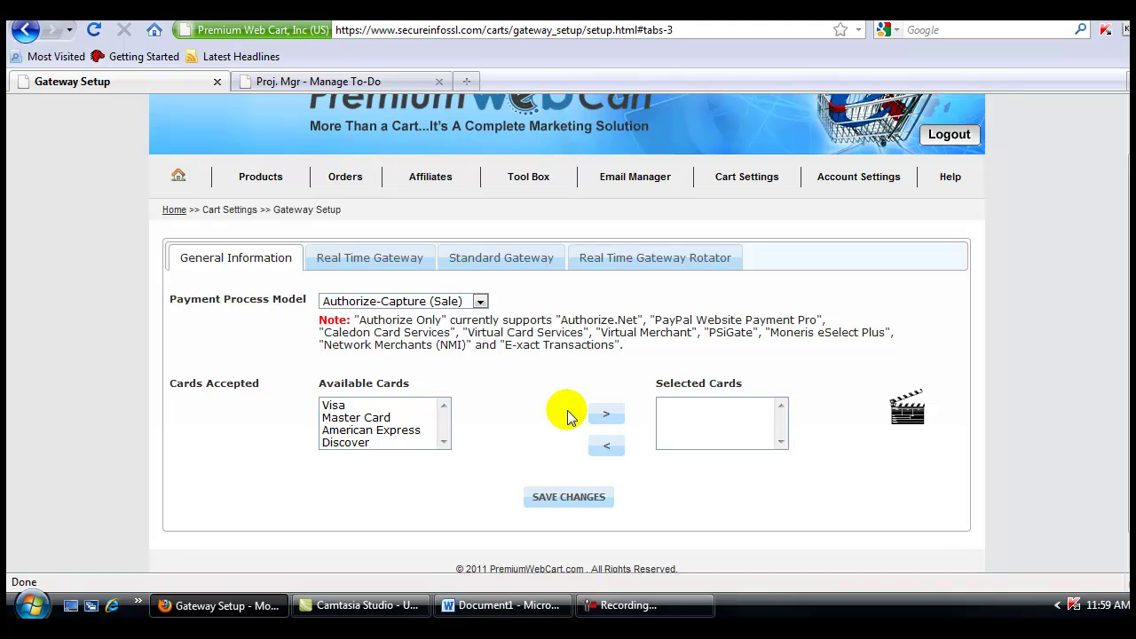
pyautogui.moveTo(162, 284)
pyautogui.mouseDown()
pyautogui.moveTo(307, 311)
pyautogui.moveTo(504, 317)
pyautogui.mouseUp()
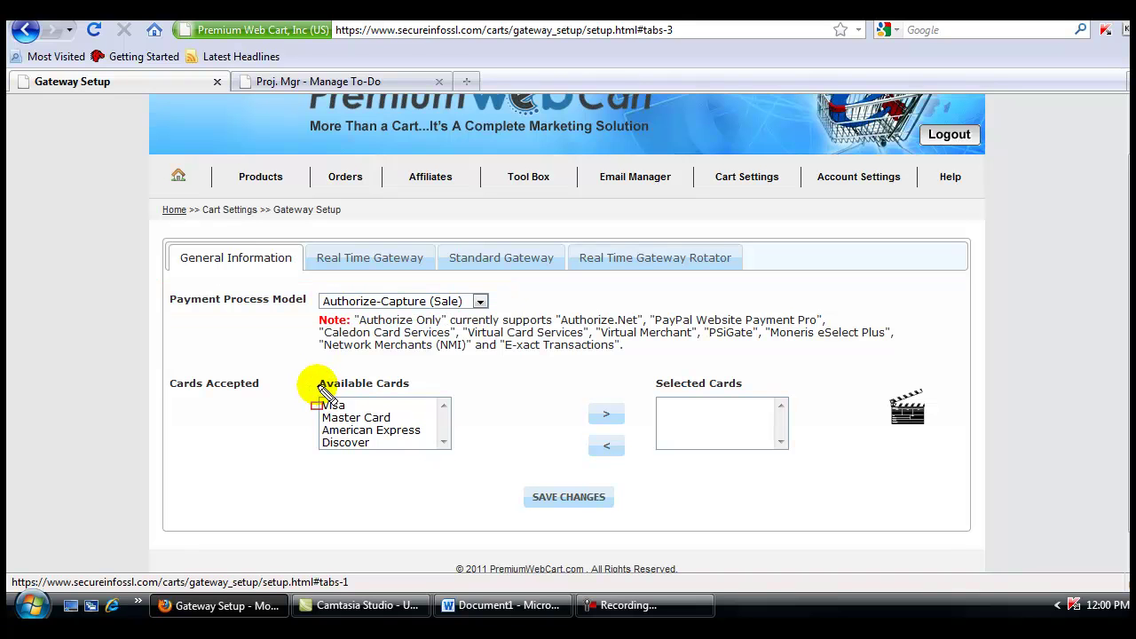
pyautogui.moveTo(303, 370)
pyautogui.mouseDown()
pyautogui.moveTo(410, 446)
pyautogui.moveTo(473, 457)
pyautogui.mouseUp()
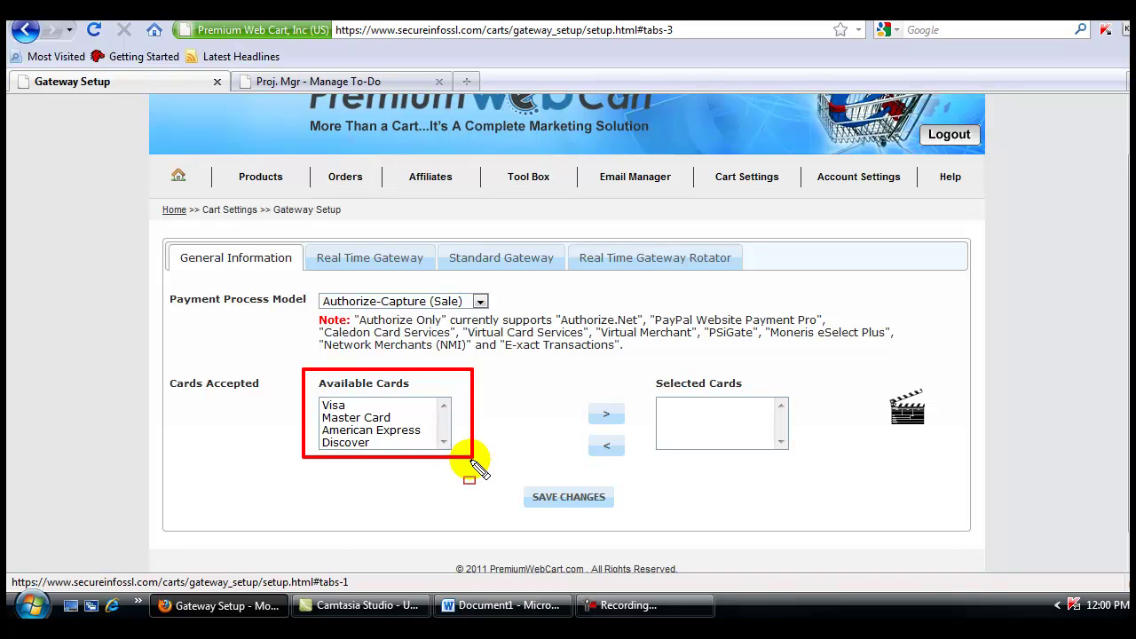
pyautogui.press('Escape')
pyautogui.click(334, 406)
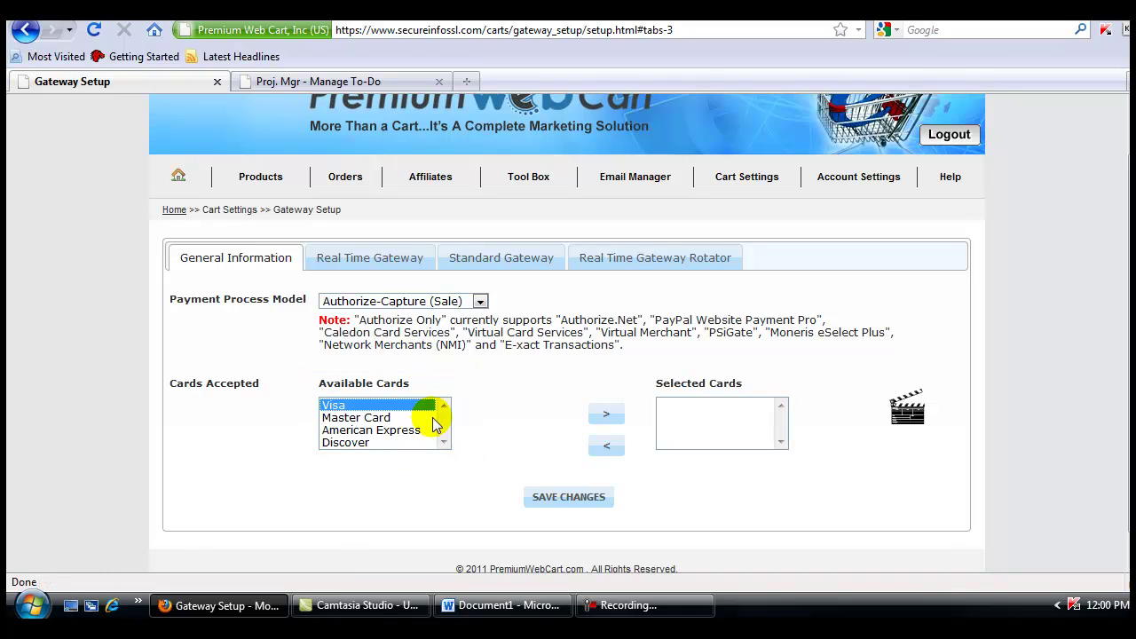
pyautogui.click(607, 414)
pyautogui.moveTo(654, 375); pyautogui.dragTo(739, 400)
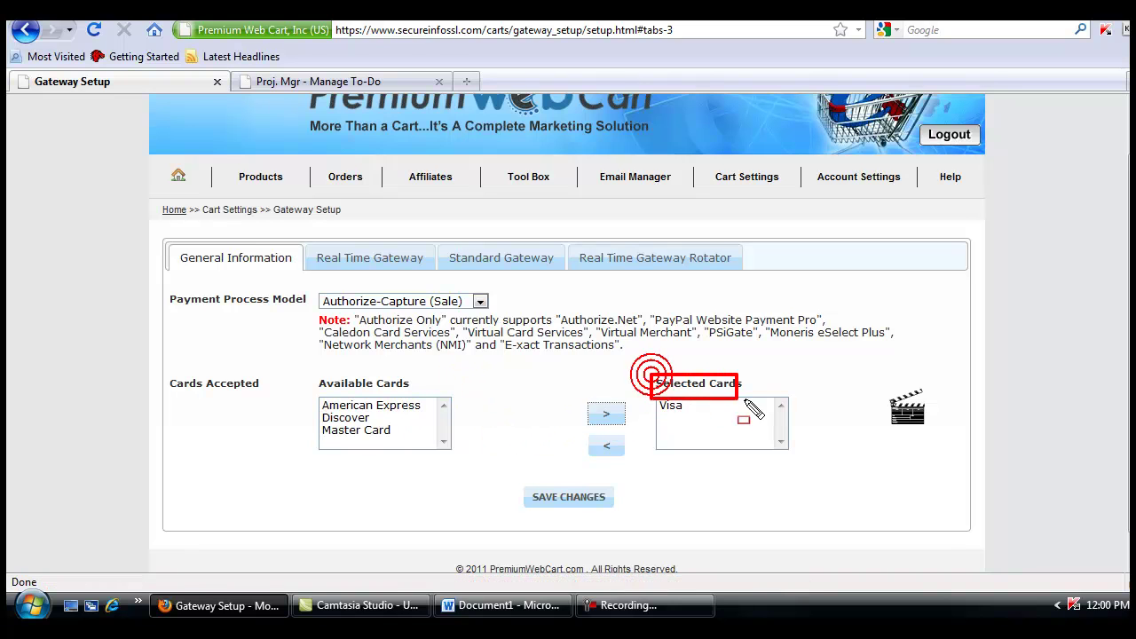
pyautogui.press('Escape')
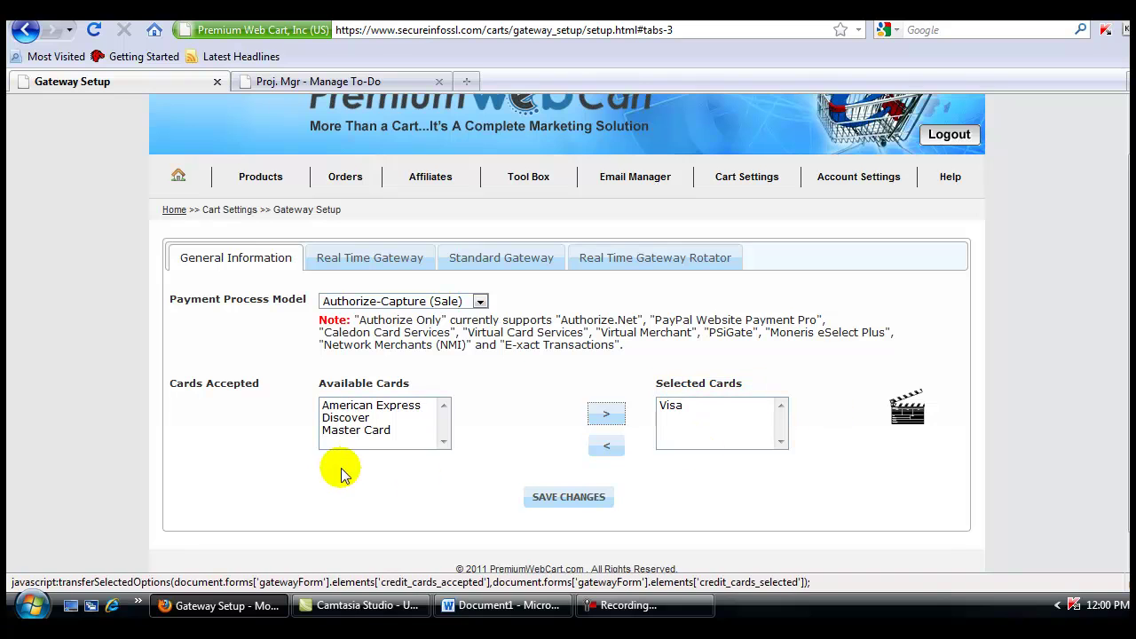
# Add American Express, Discover and Master Card to Selected Cards and save
pyautogui.click(355, 405)
pyautogui.click(601, 413)
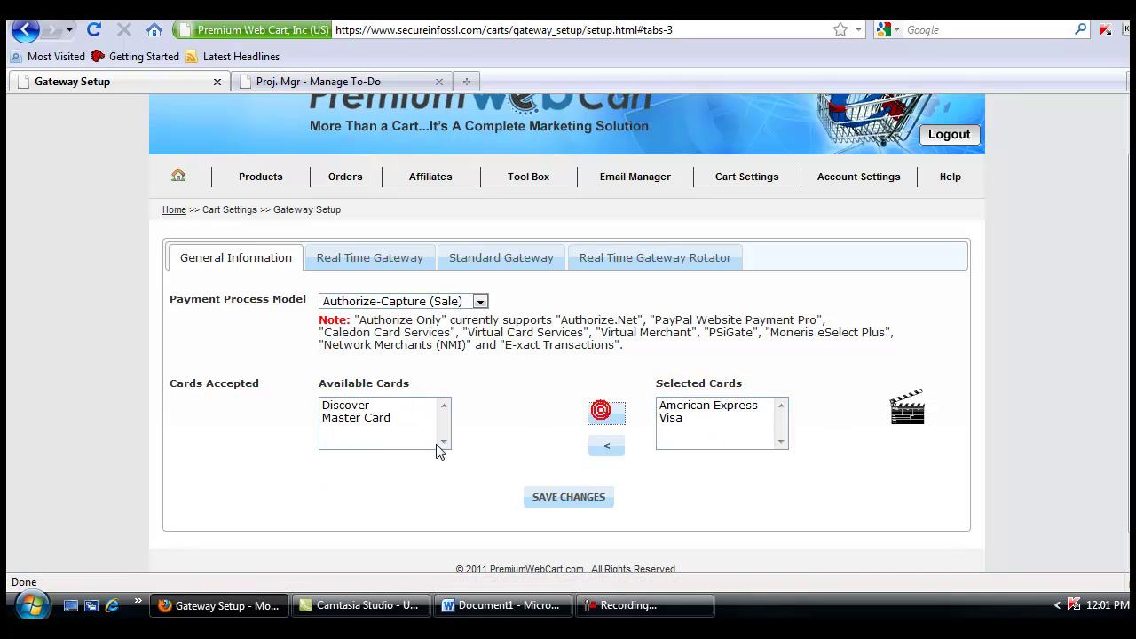
pyautogui.click(355, 405)
pyautogui.click(607, 411)
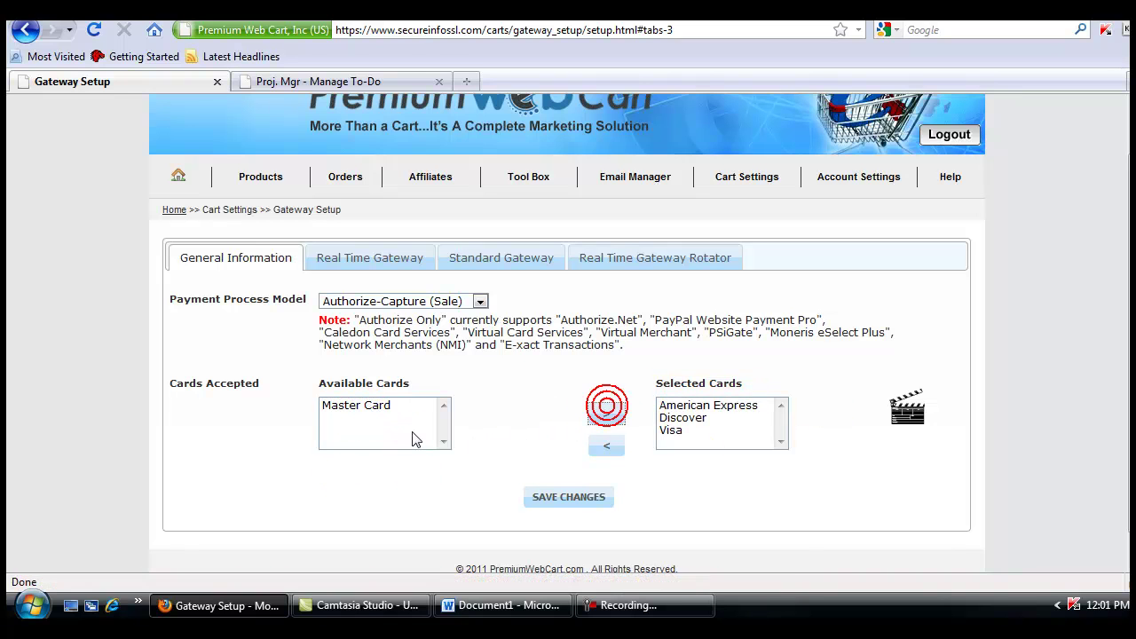
pyautogui.click(370, 405)
pyautogui.click(606, 412)
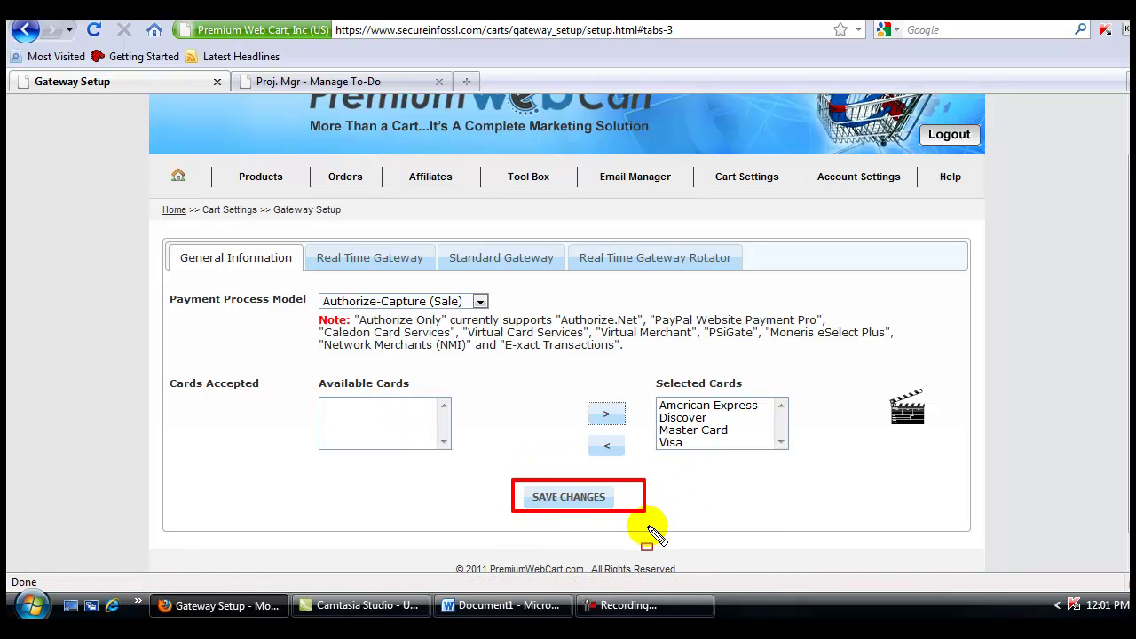
pyautogui.click(573, 504)
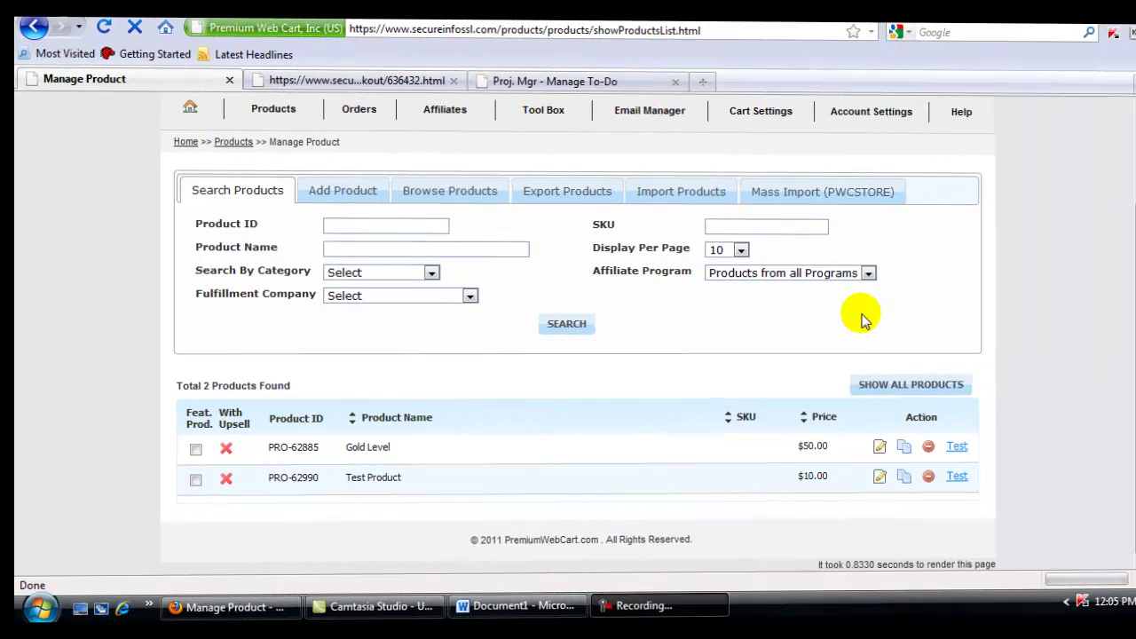
# Test-checkout the $10.00 Test Product and list its four card and PayPal payment methods
pyautogui.click(948, 476)
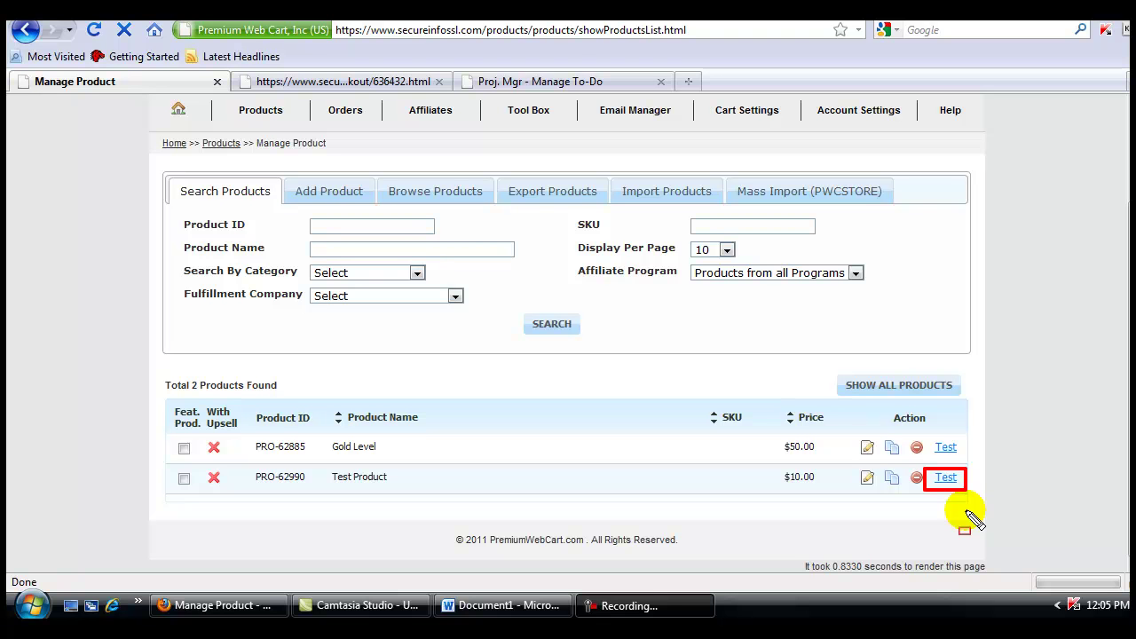
pyautogui.click(946, 480)
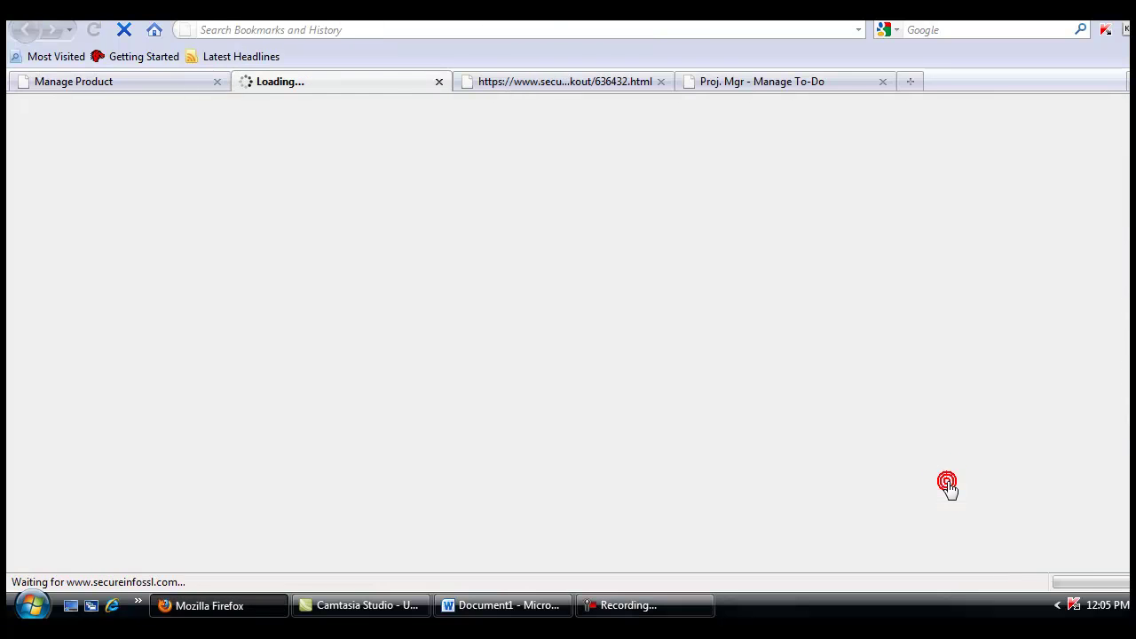
pyautogui.scroll(-10, 1111, 307)
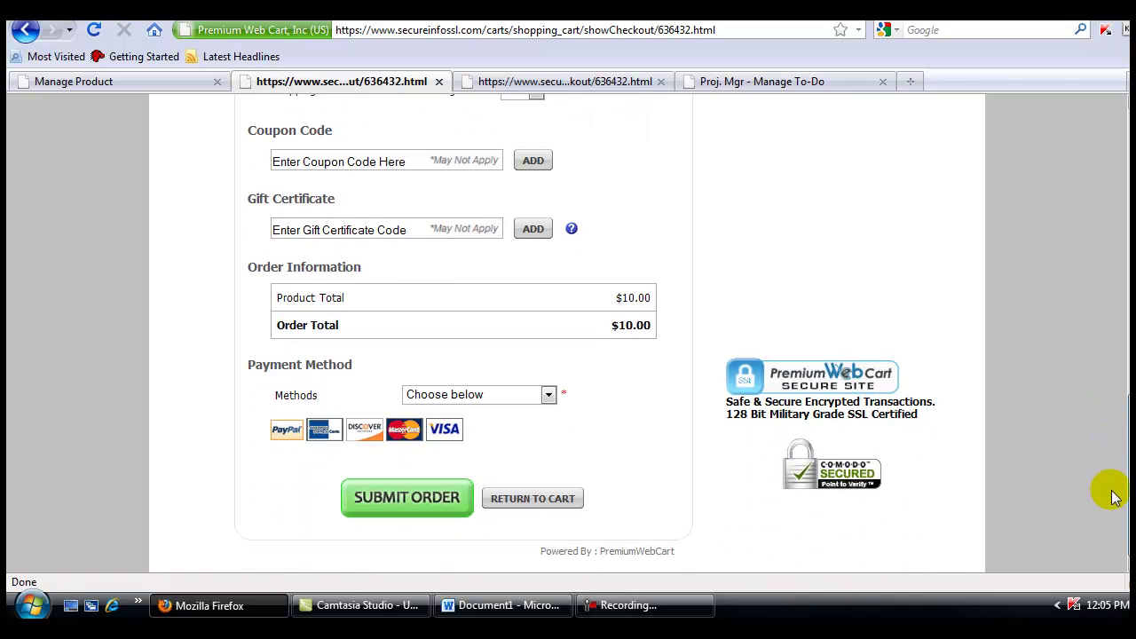
pyautogui.moveTo(244, 349); pyautogui.dragTo(479, 449)
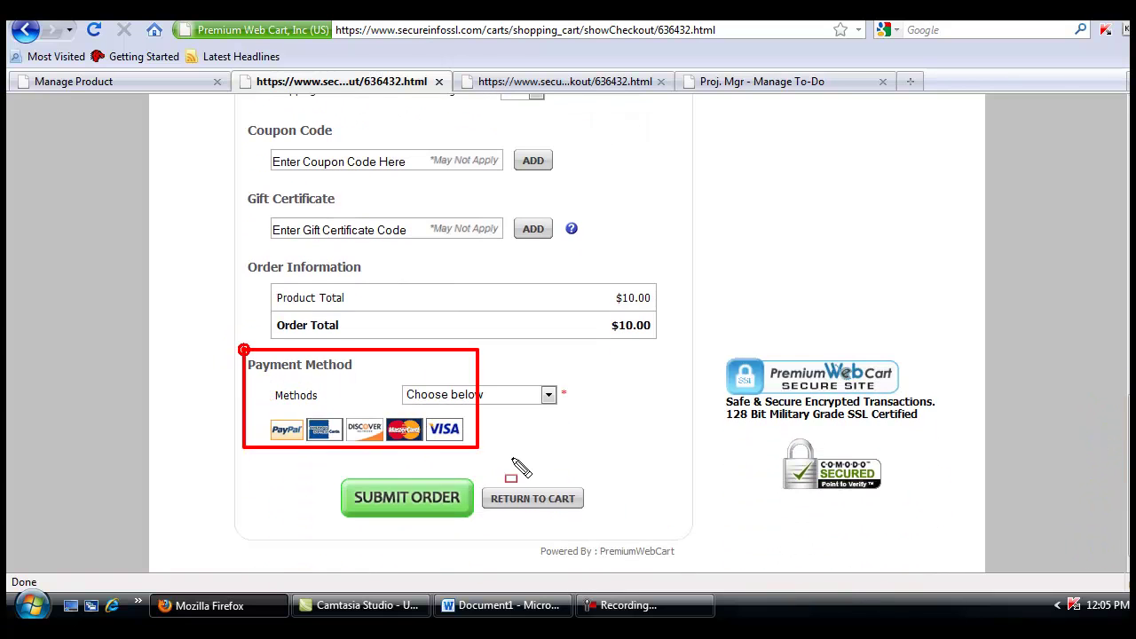
pyautogui.click(547, 396)
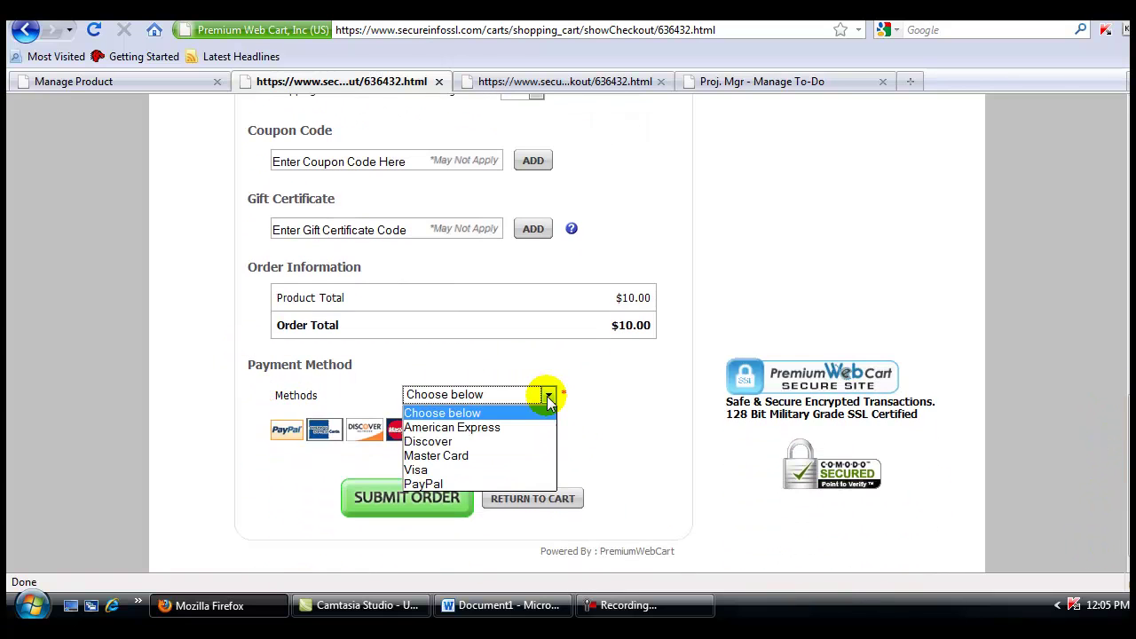